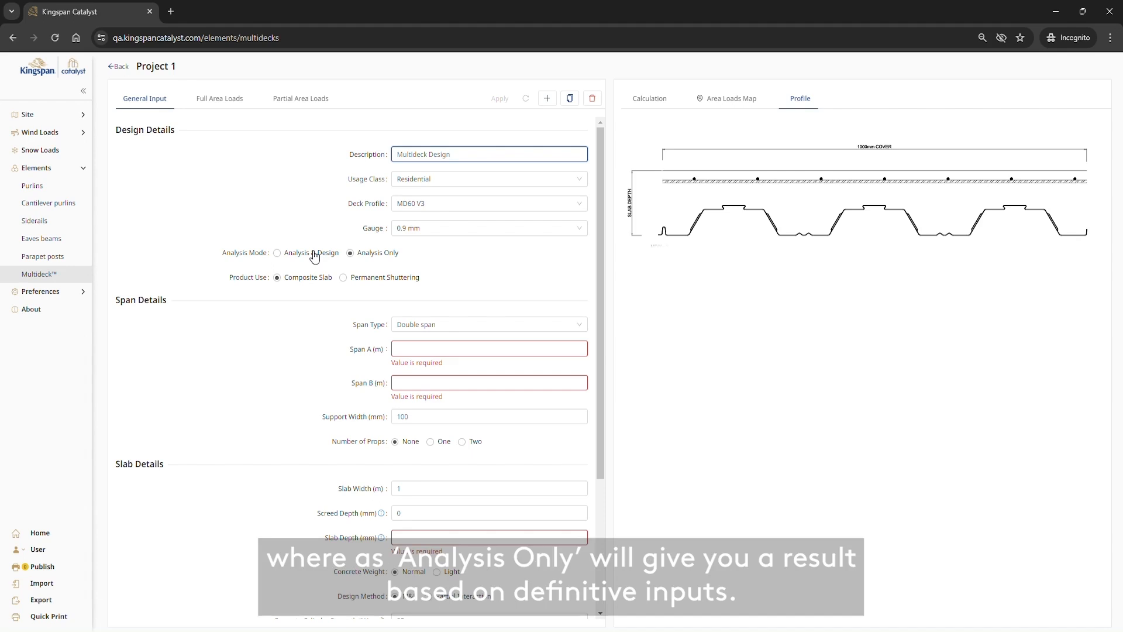
Step: Try Permanent Shuttering as the product use, and switch back to Composite Slab
scroll(314, 256, down, 2)
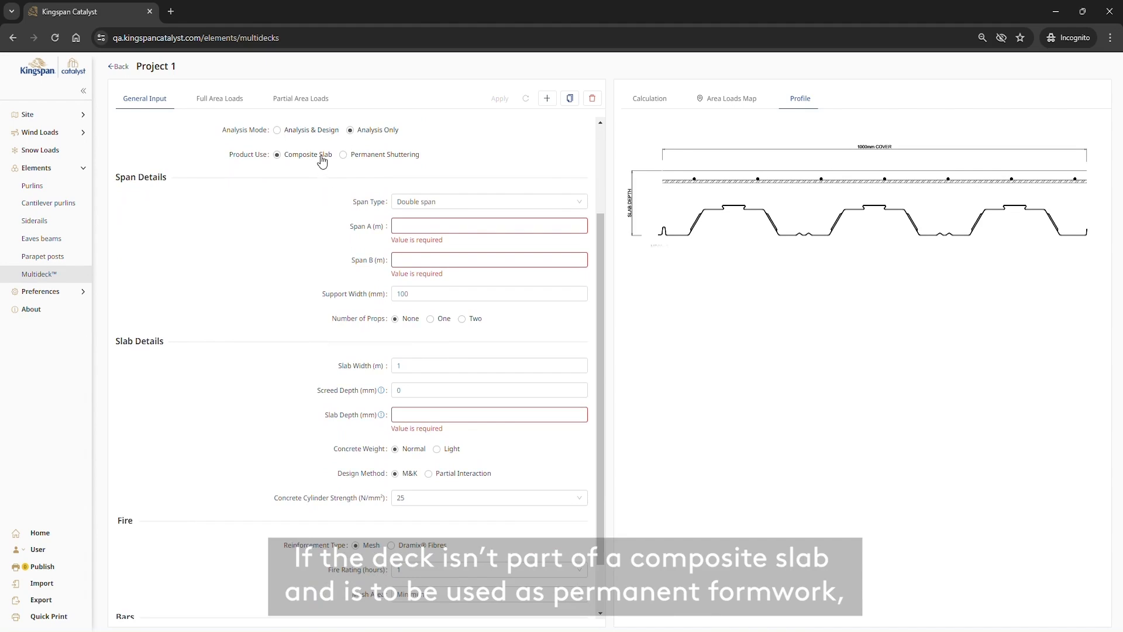
click(342, 154)
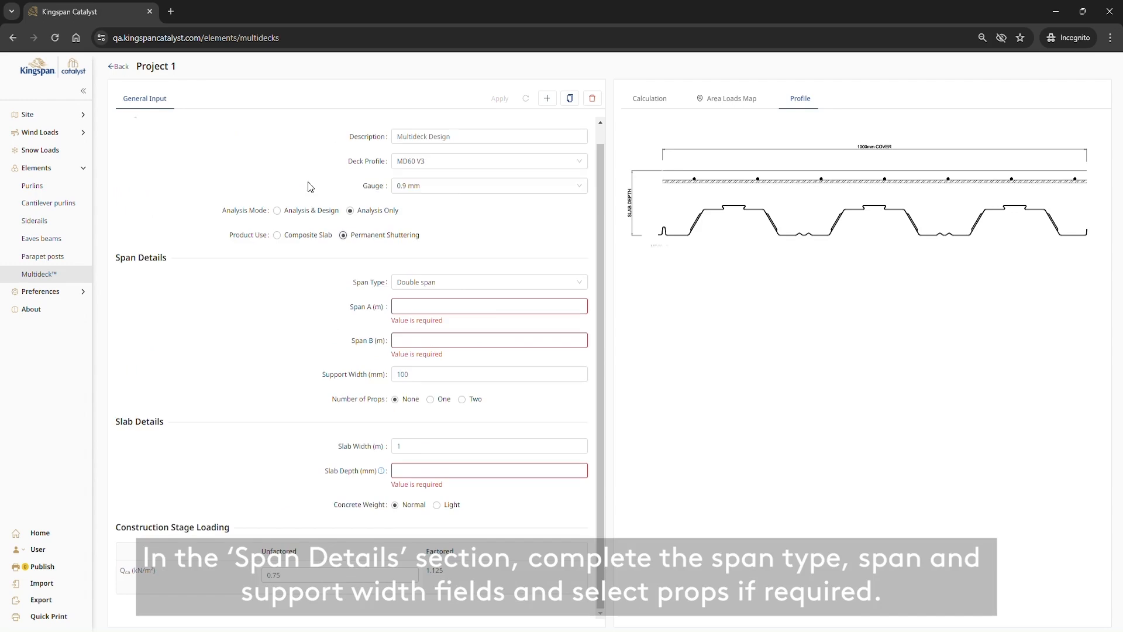
click(310, 234)
Step: Keep the span type as Double span, and set Span A to 3 m and Span B to 1.5 m
scroll(467, 263, down, 2)
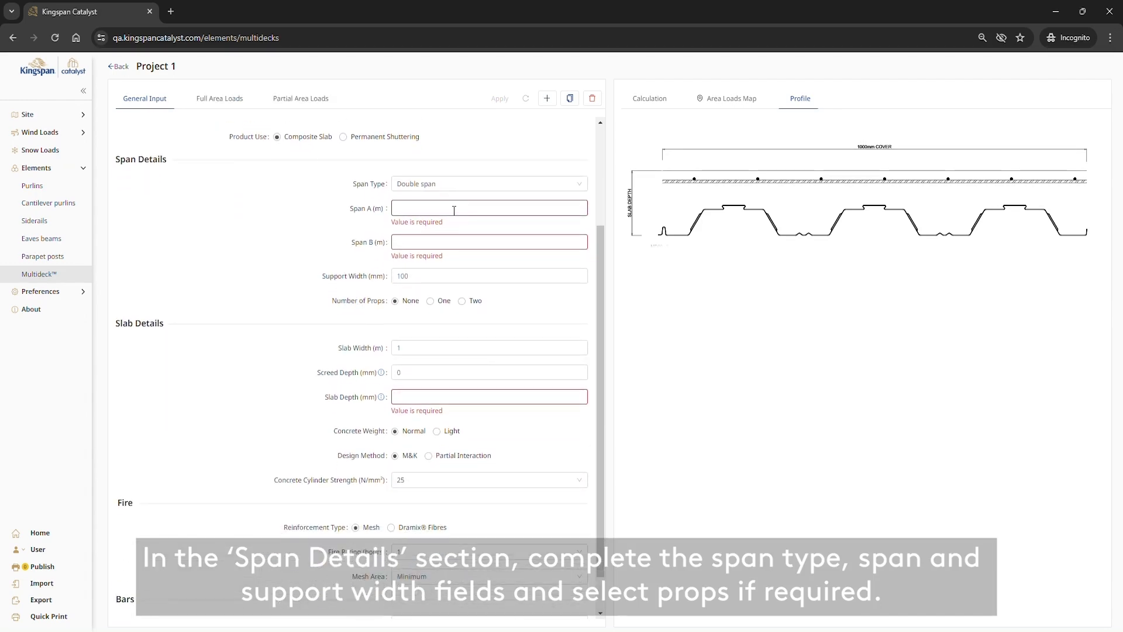
click(459, 186)
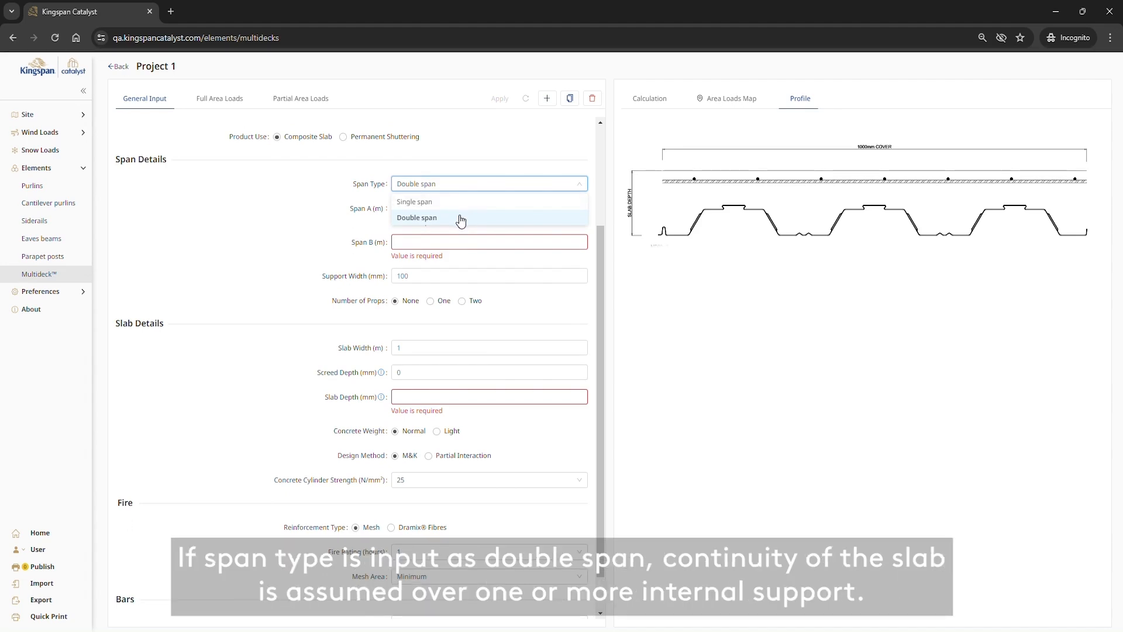
click(461, 219)
click(456, 214)
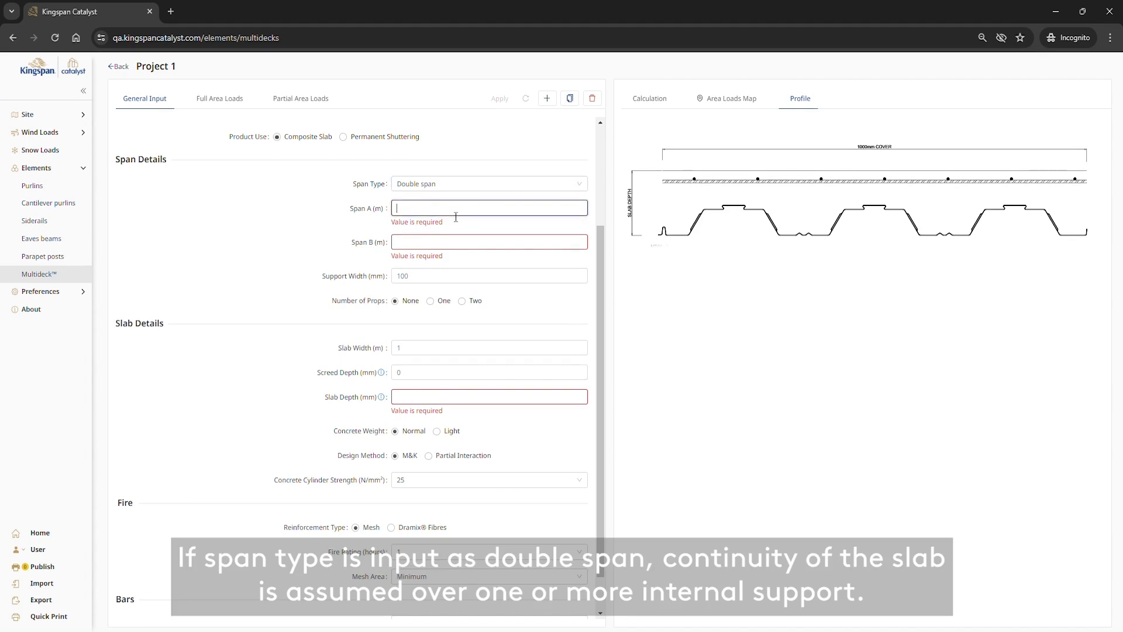
text(3)
key(Tab)
text(1.5)
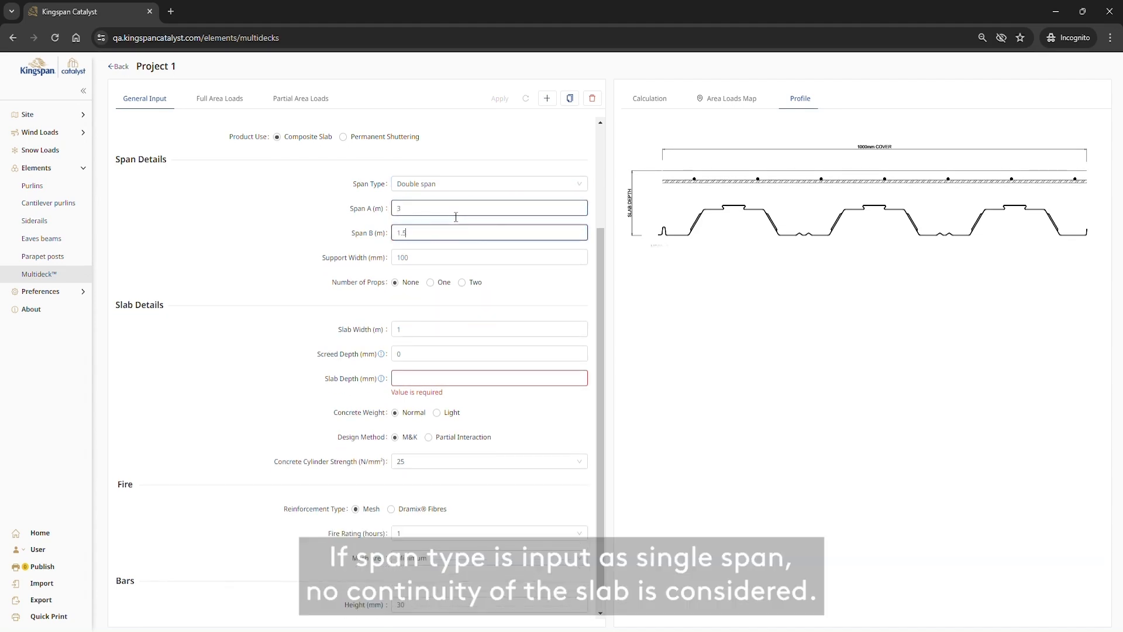
key(Tab)
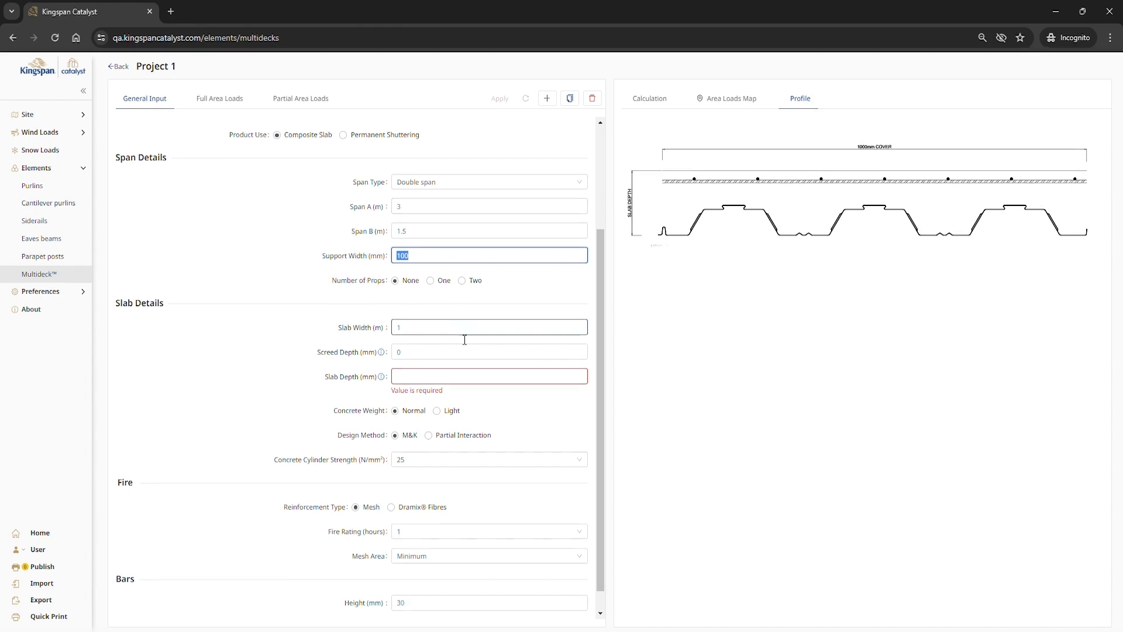
Step: Set the slab depth to 150 mm in the slab details
scroll(462, 335, down, 1)
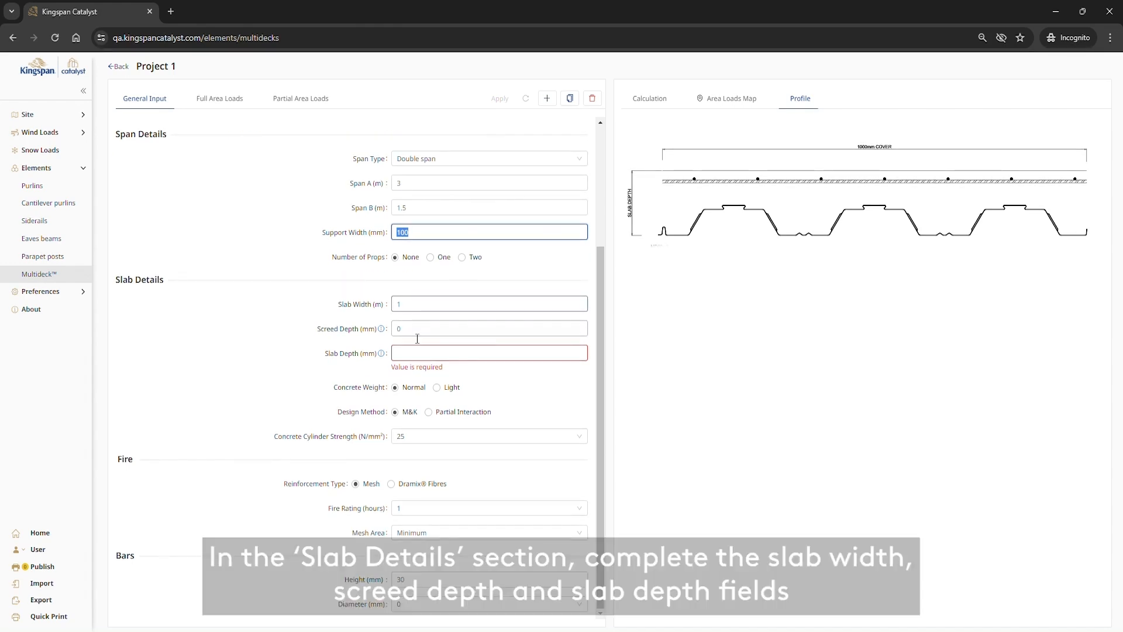
click(424, 359)
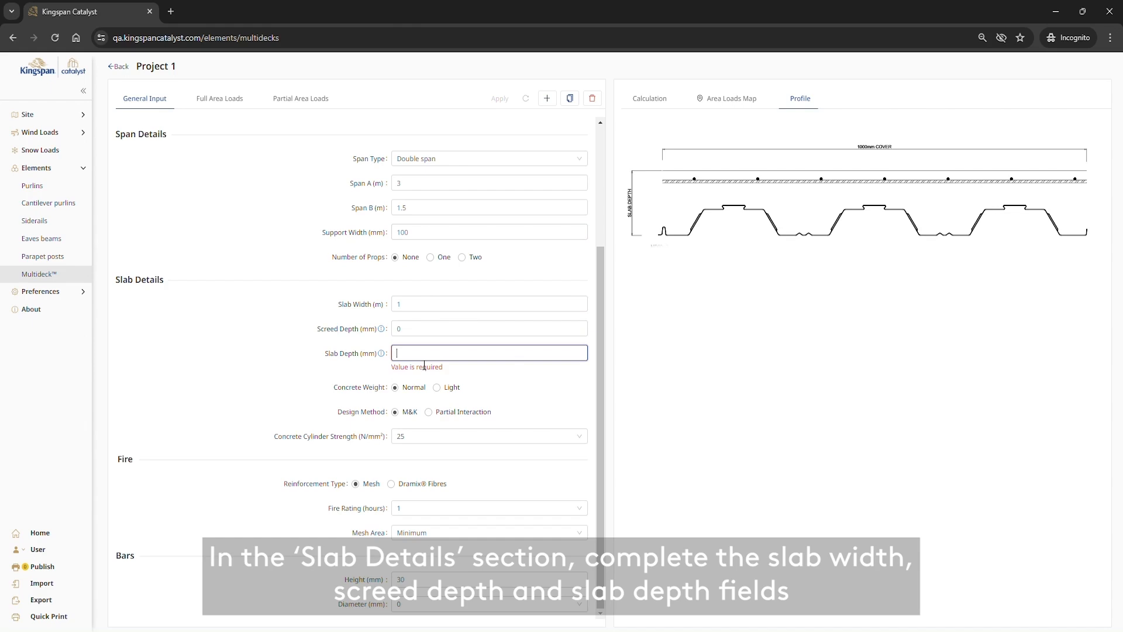
text(150)
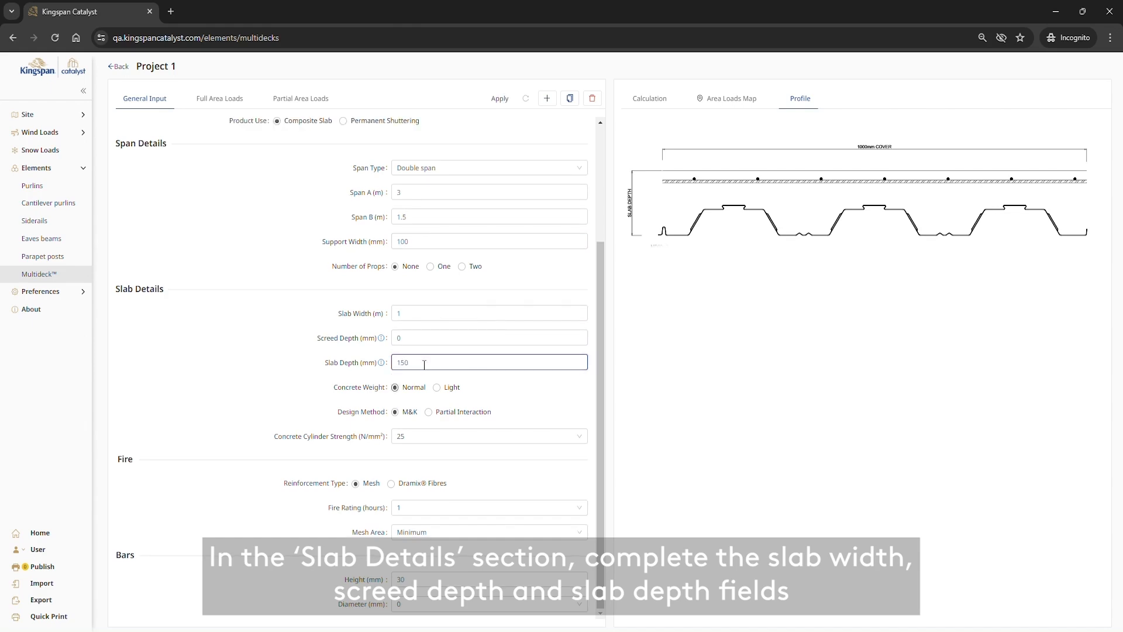
click(431, 404)
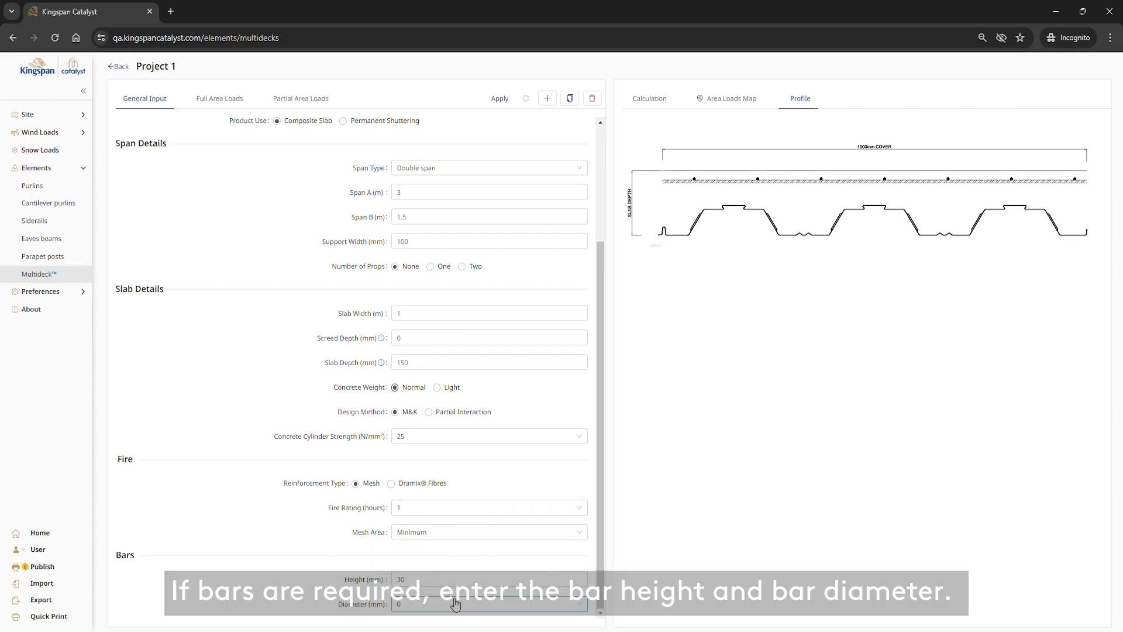
Step: In the full area loads, set the finishes dead load to 0.25 kN/m² and the permanent superimposed load to 1 kN/m²
click(219, 105)
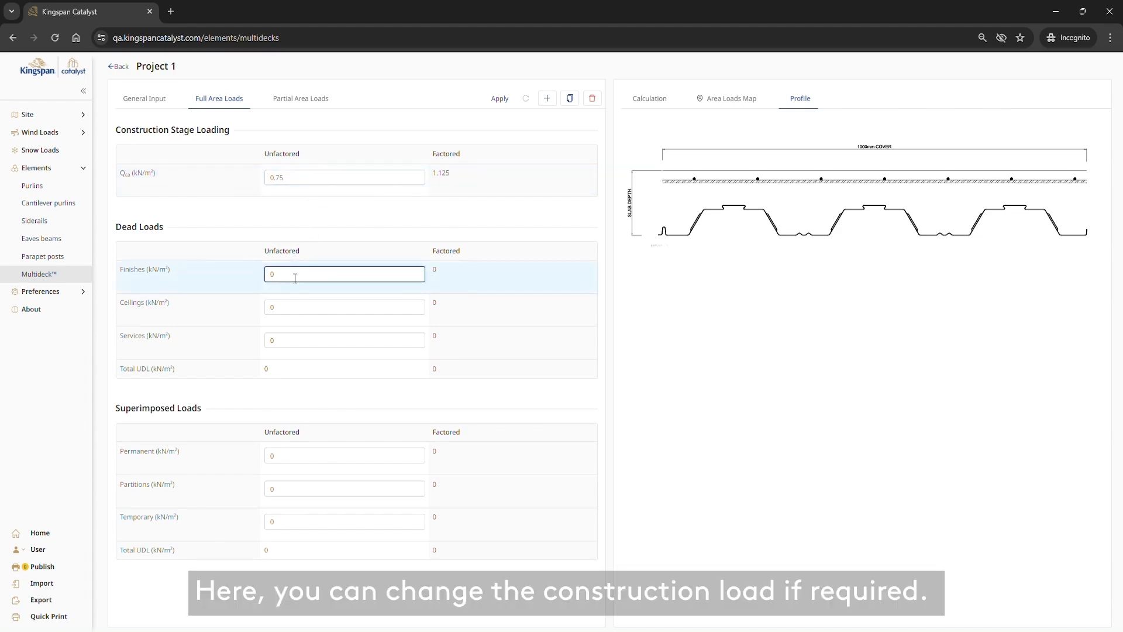
text(.25)
key(Tab)
key(Tab)
key(Tab)
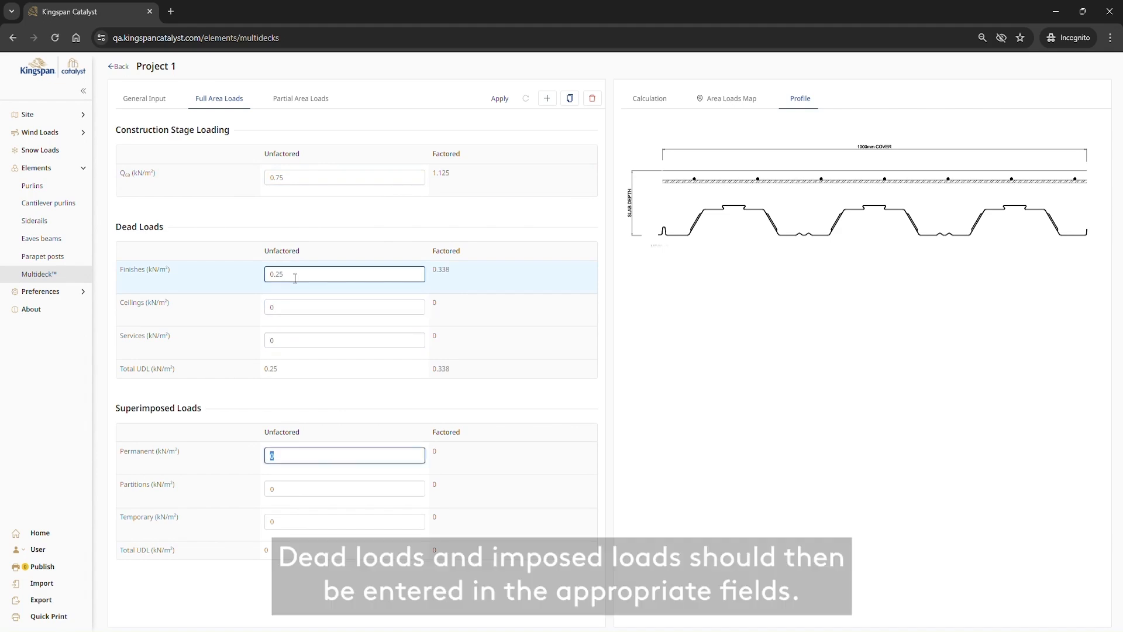
text(1)
key(Tab)
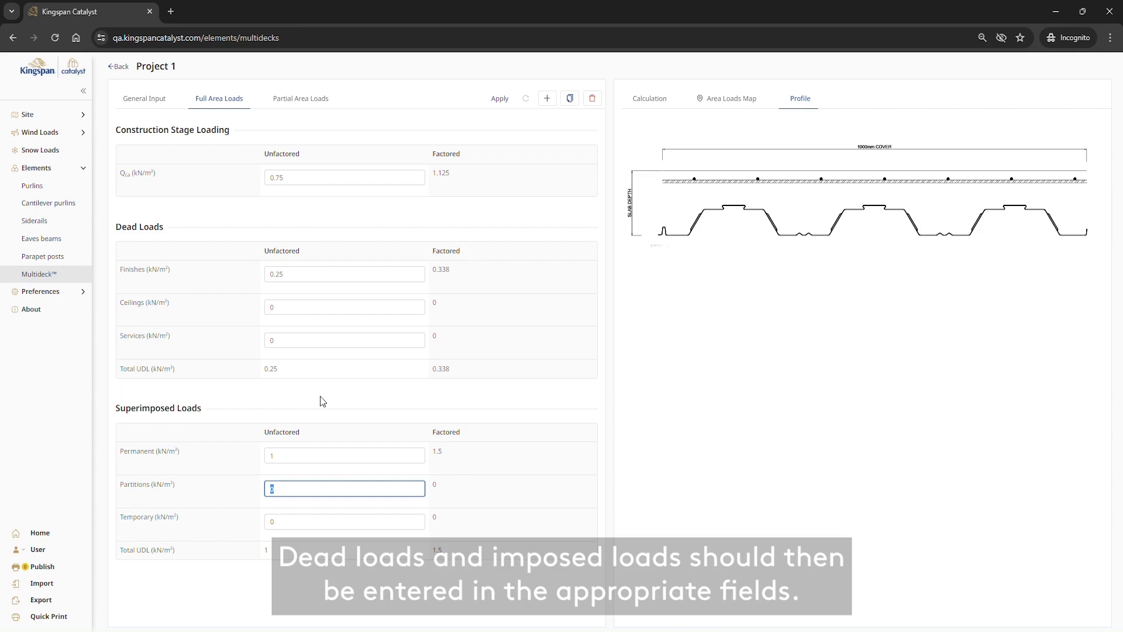
Step: Create a partial area load of type Point with a dead load of 10 kN
click(307, 100)
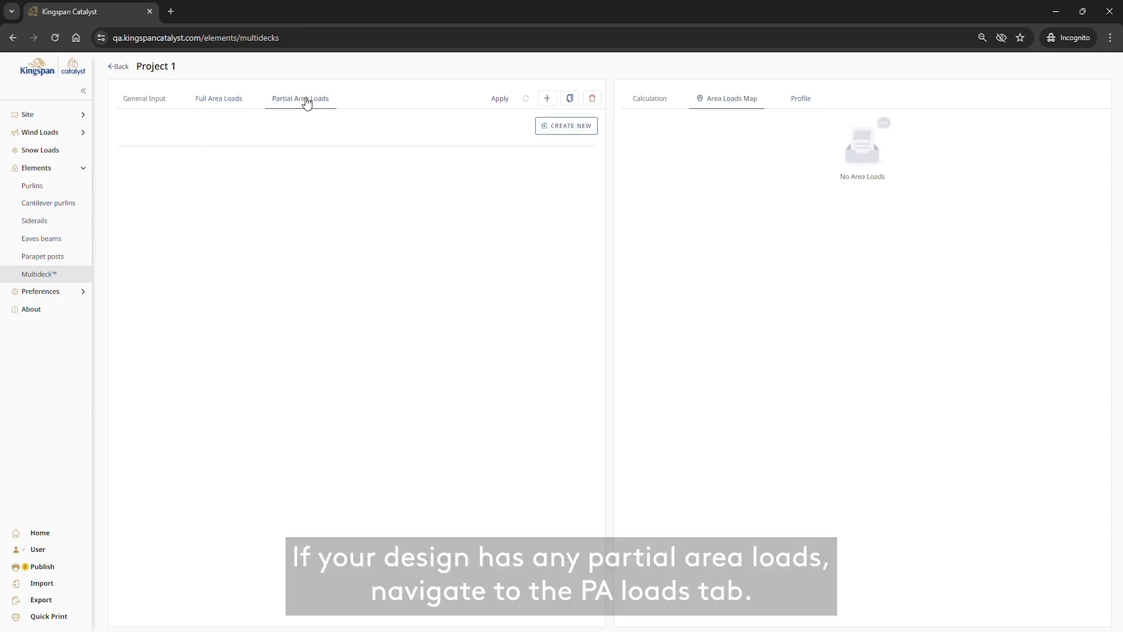
click(563, 137)
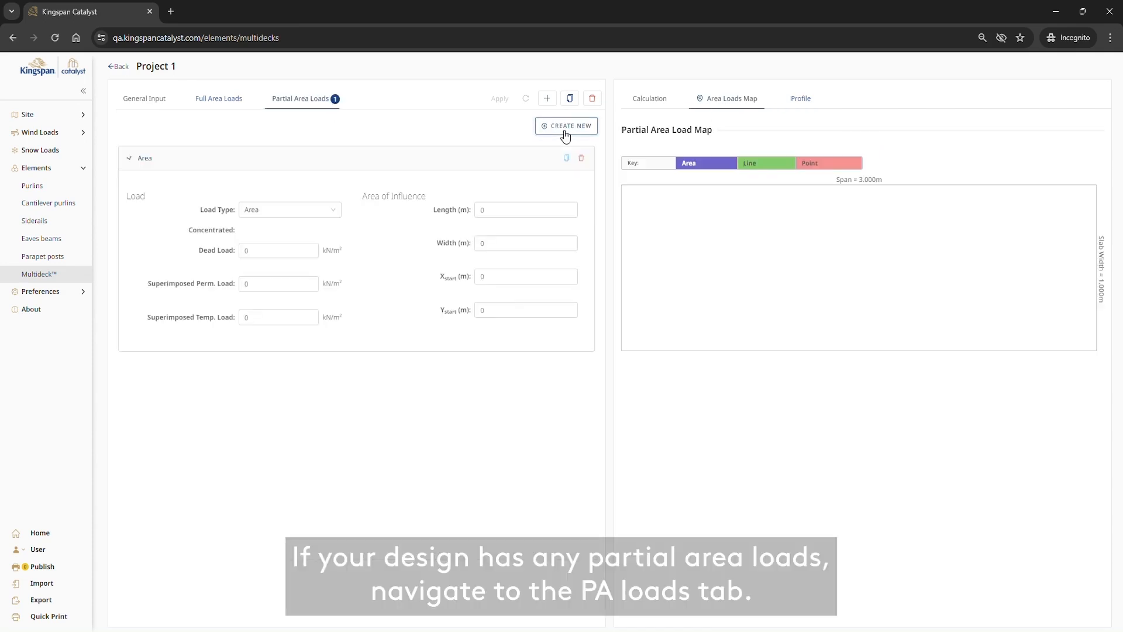
click(333, 211)
click(296, 260)
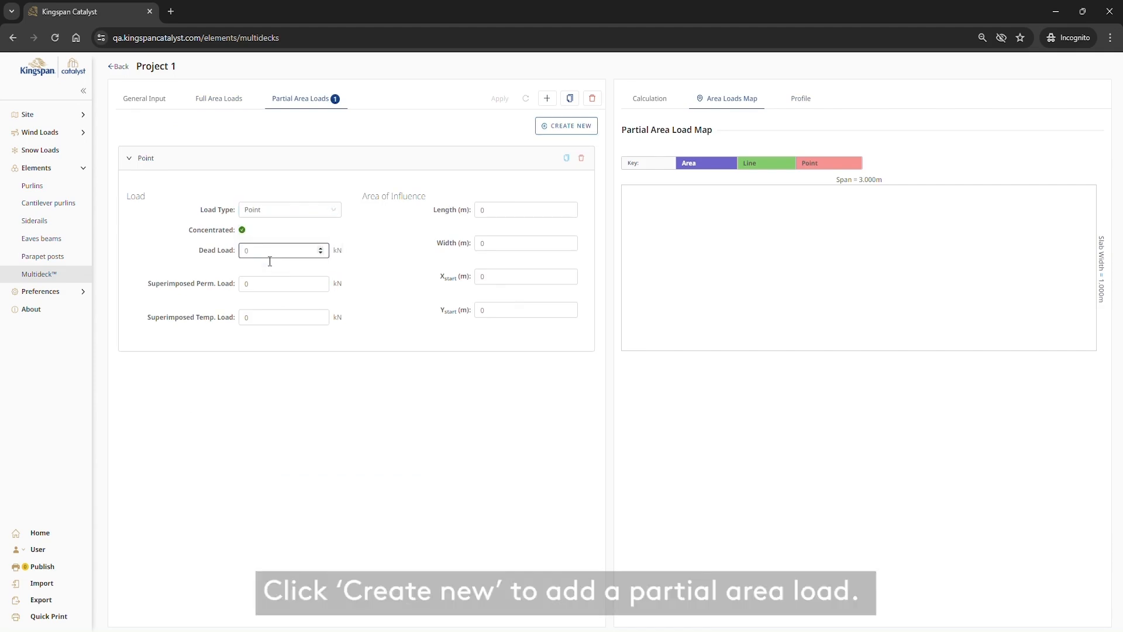
text(10)
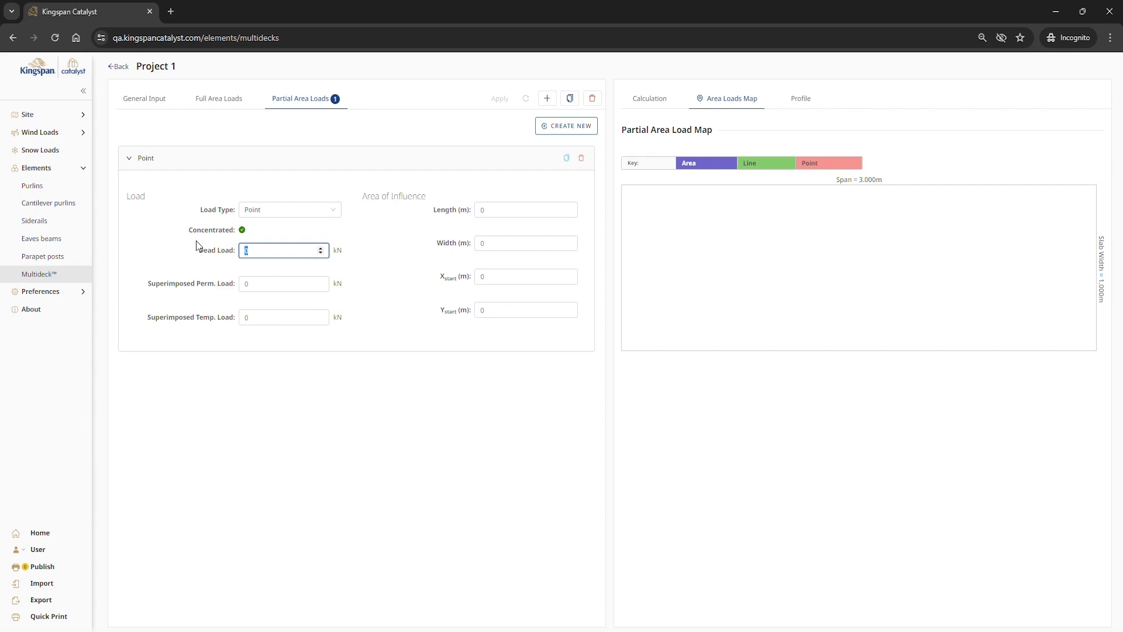
Step: Give the point load a length and width of 0.05 m, and start its X and Y position at 0.5 m
key(Tab)
key(Tab)
key(Tab)
text(0.)
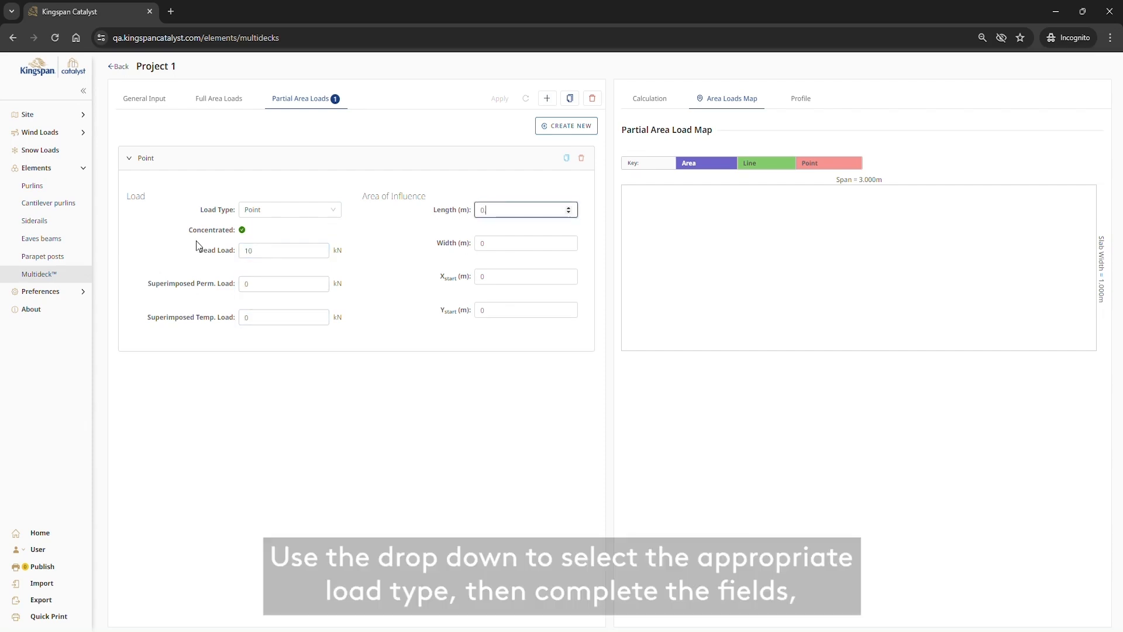
text(05)
key(Tab)
text(0.05)
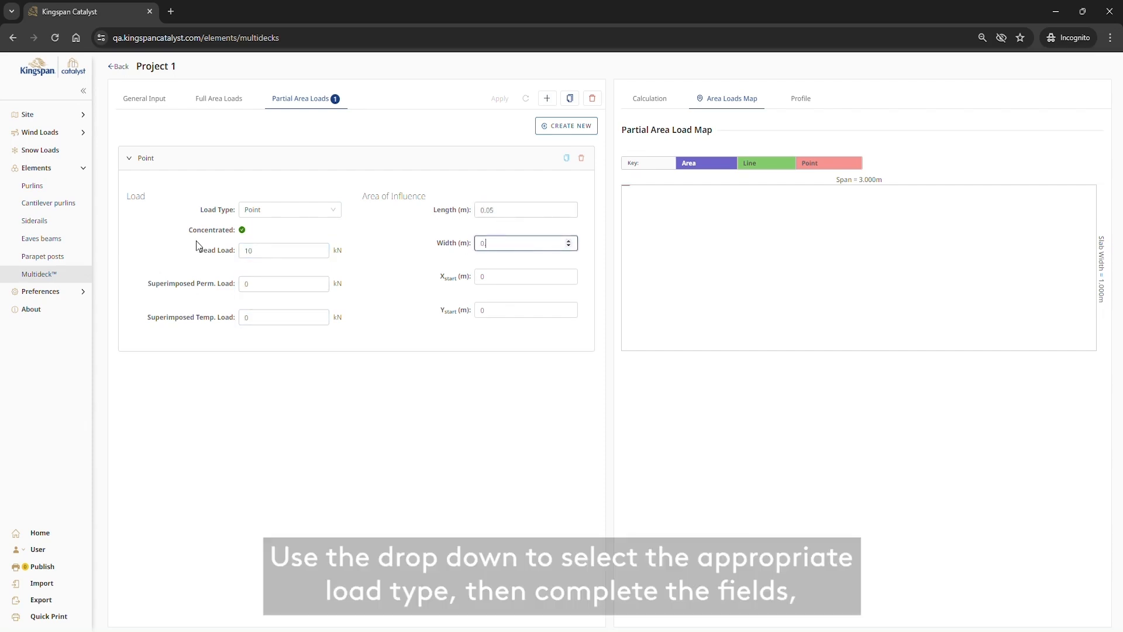
key(Tab)
text(0.5)
key(Tab)
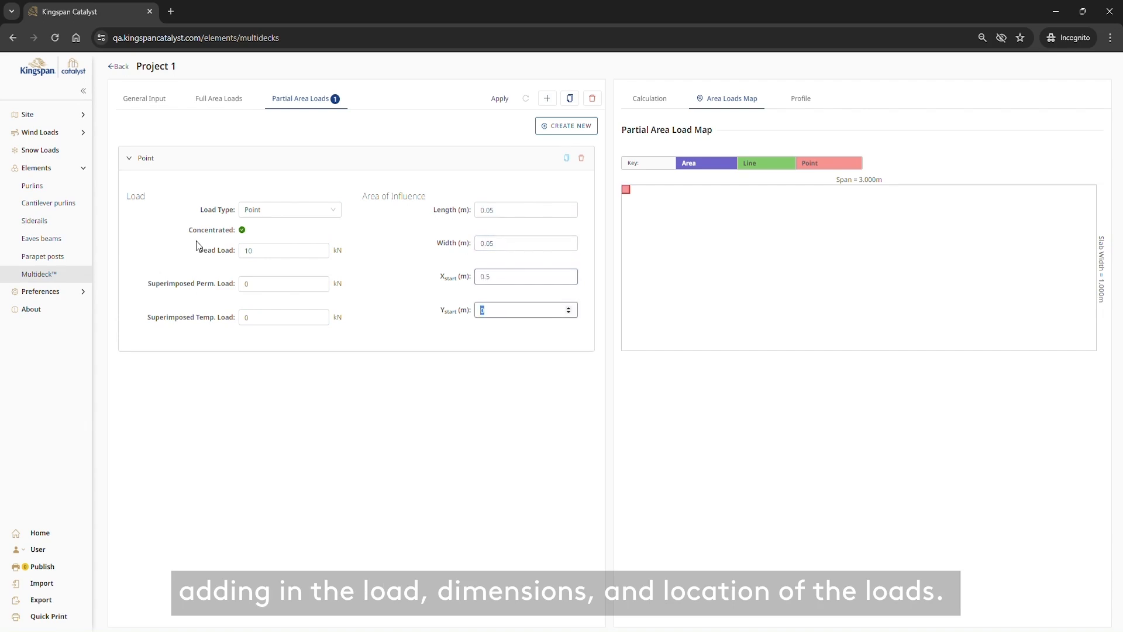
text(0.5)
key(Tab)
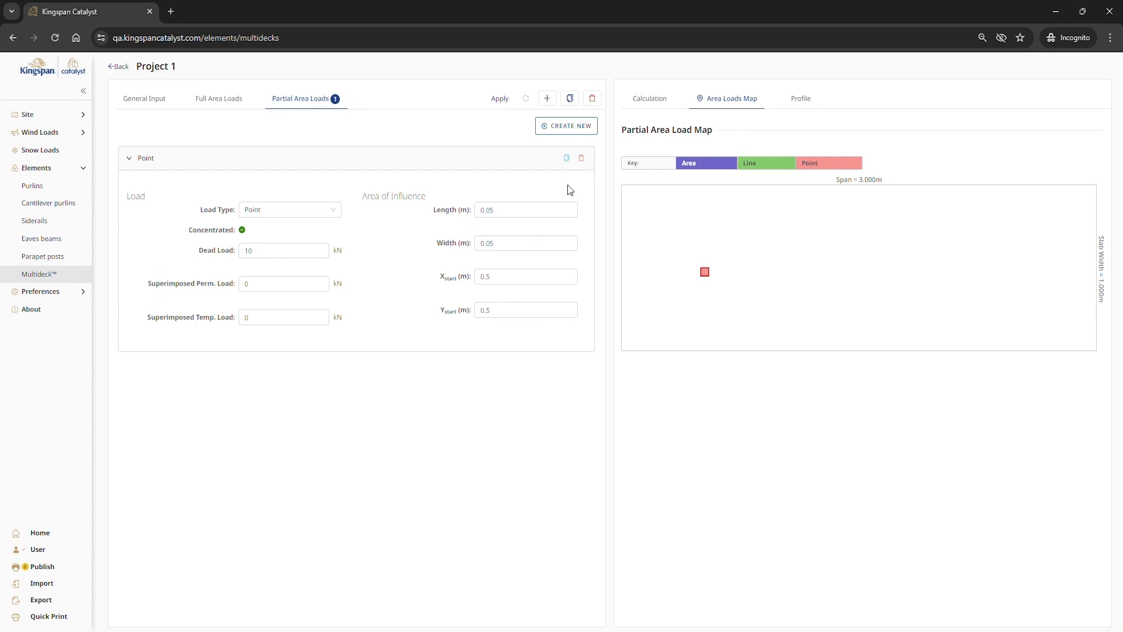
Step: Duplicate the point load and delete the copy
click(567, 158)
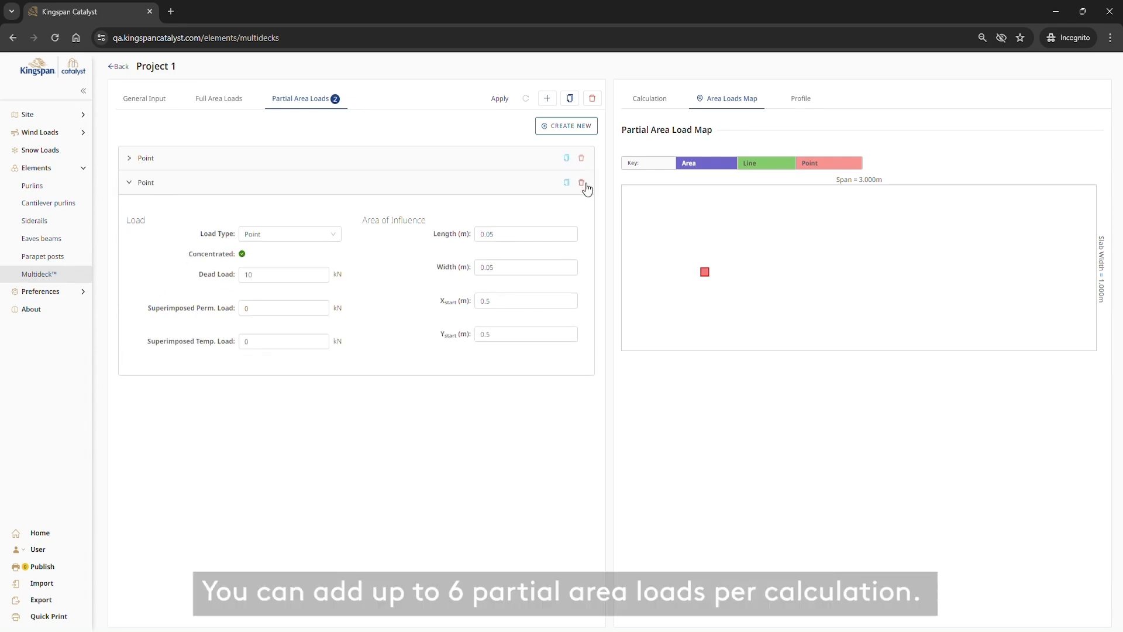
click(581, 183)
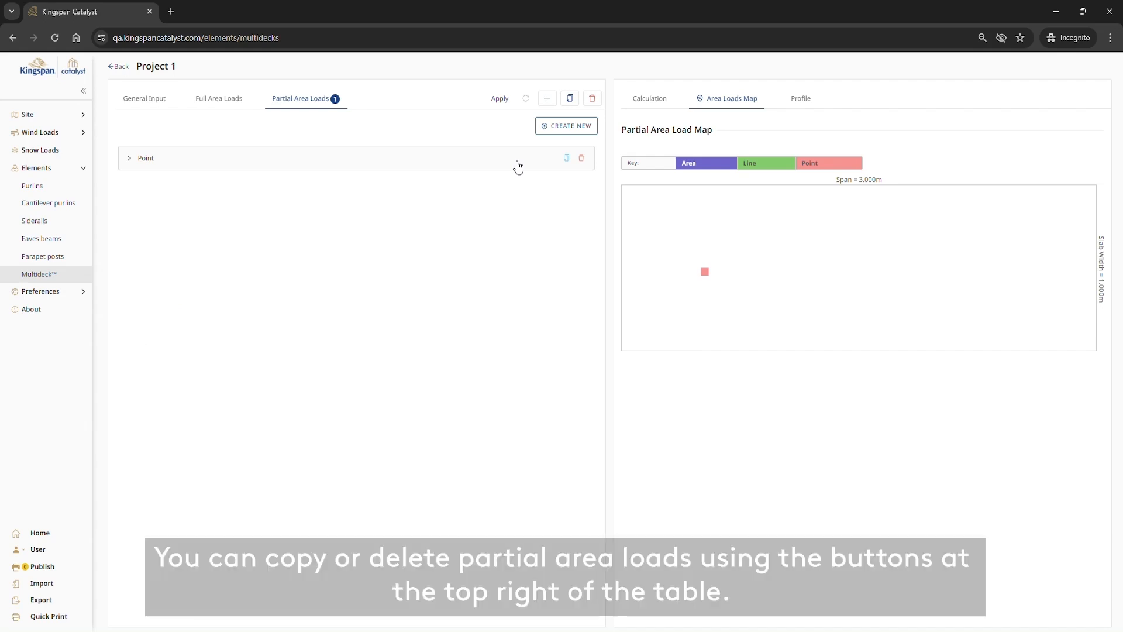
Step: Apply the inputs to run the calculation, and review the construction, composite and fire stage results
click(499, 99)
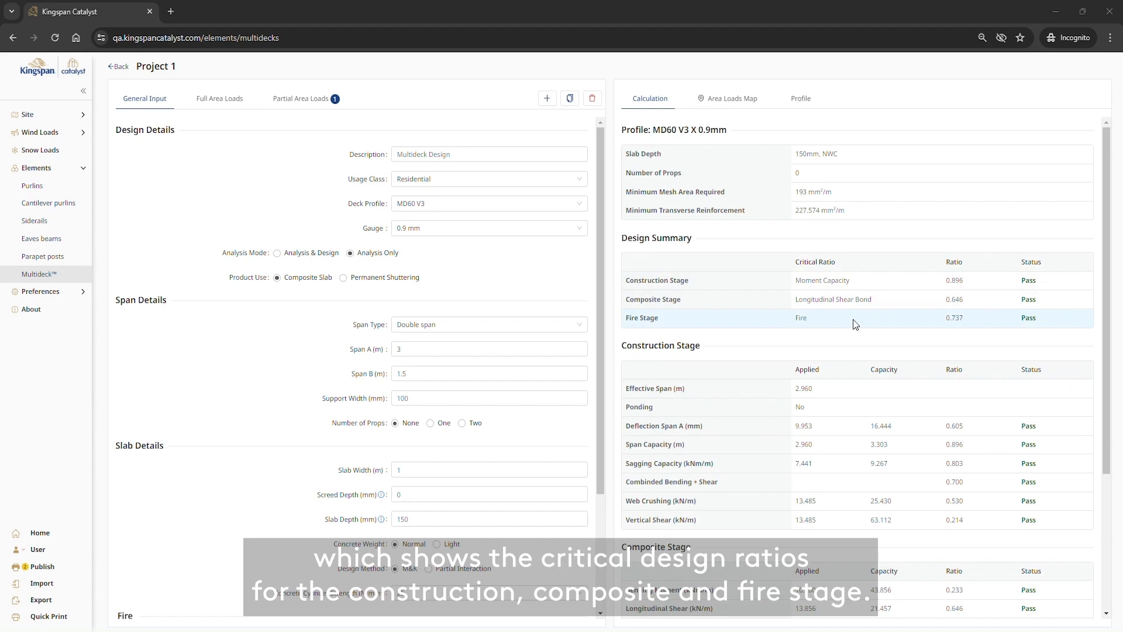
scroll(859, 339, down, 3)
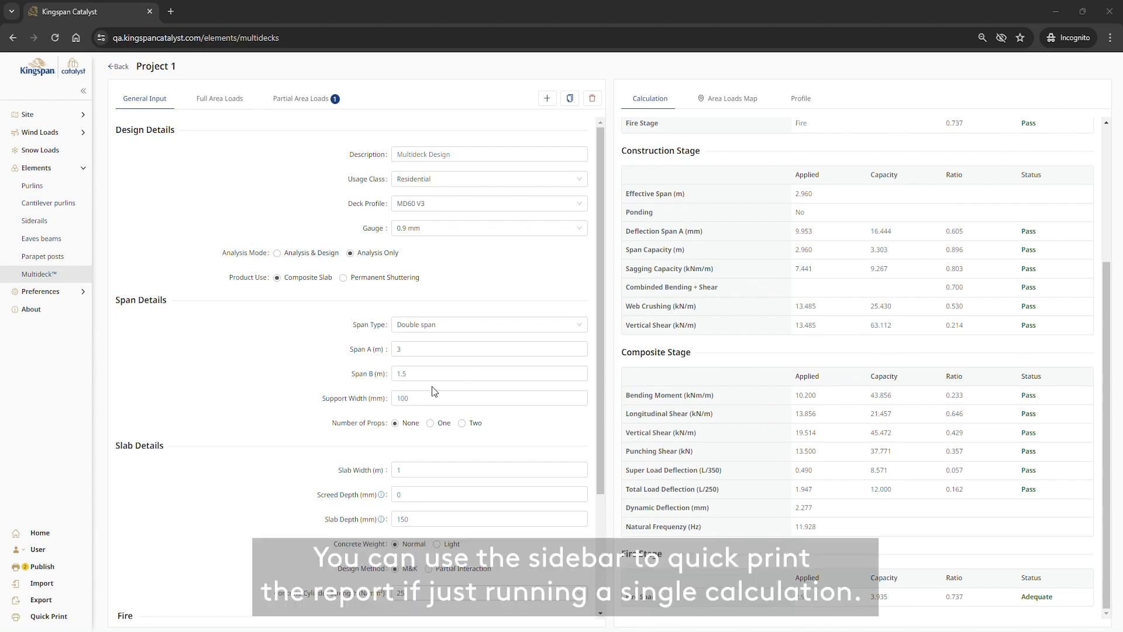
Step: View the quick print report types, keep Detailed Report selected, and close the dialog without printing
click(57, 621)
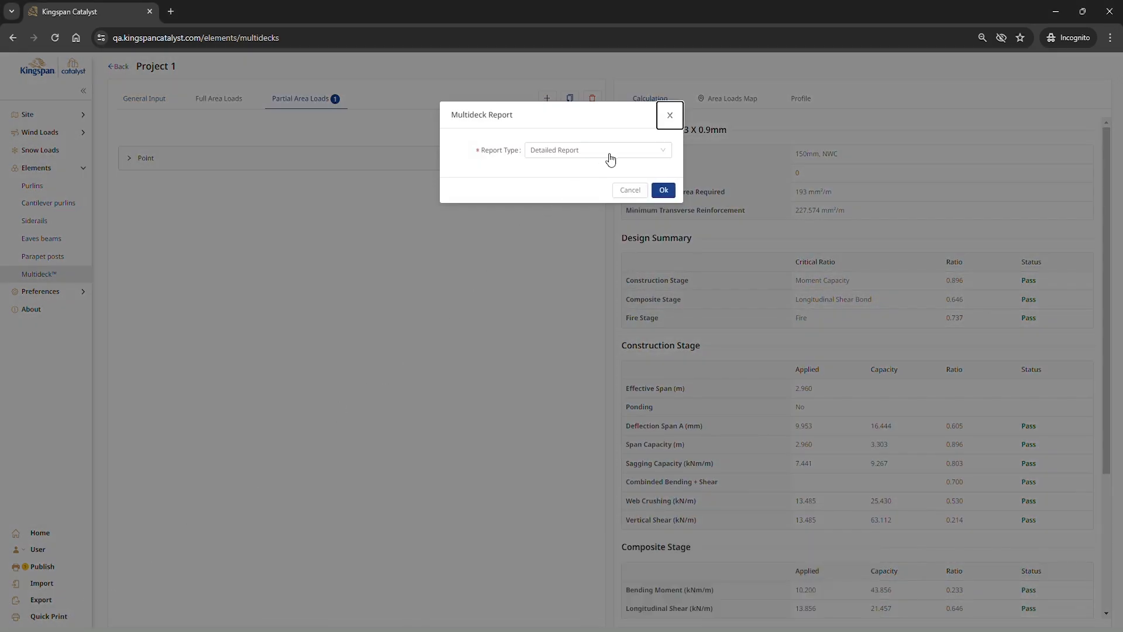
click(612, 153)
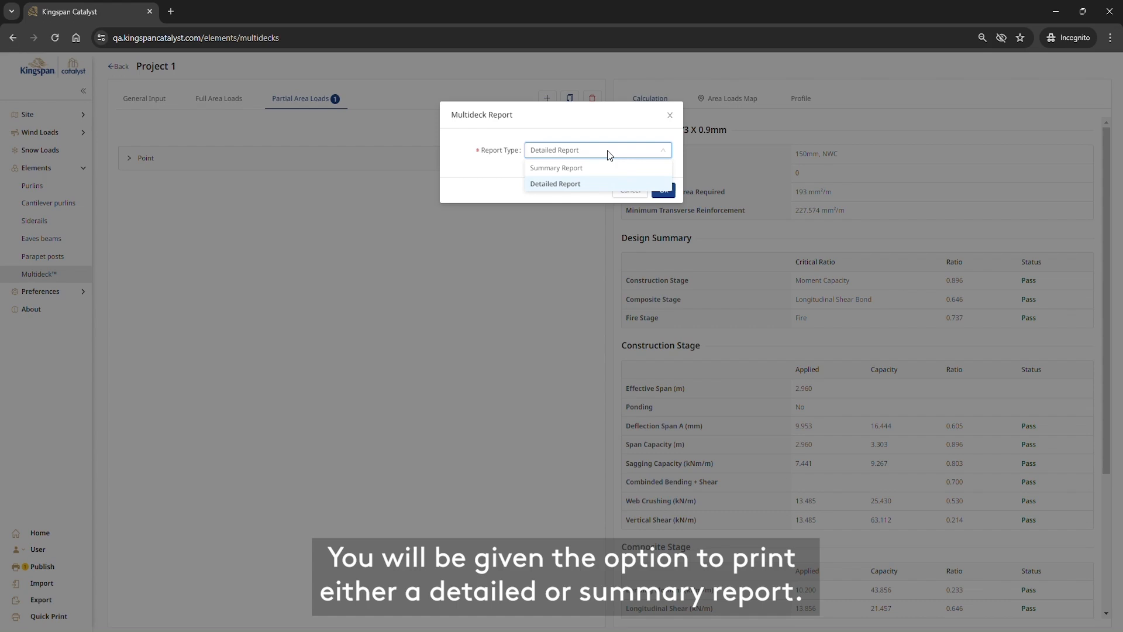
click(649, 184)
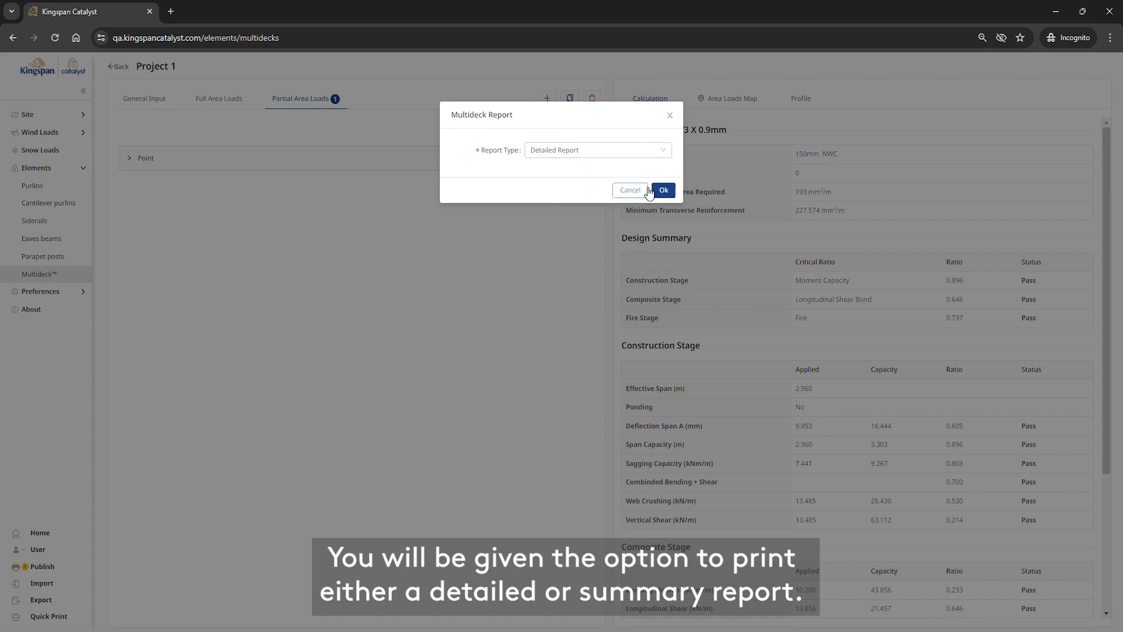
click(670, 117)
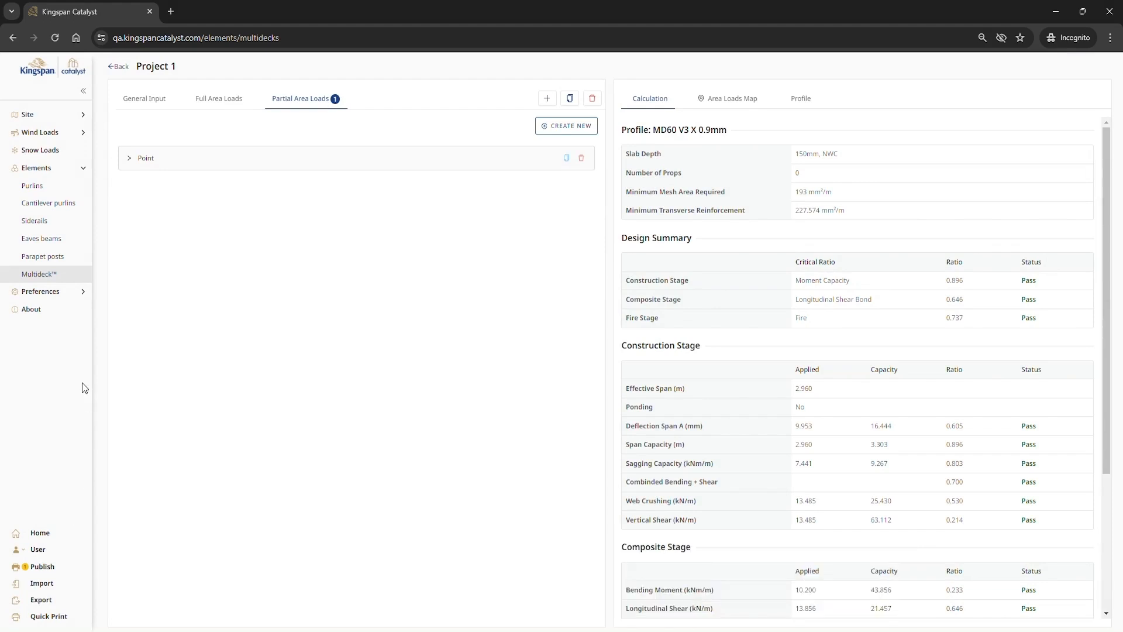
Step: Copy the current calculation from its general inputs and change the copy's description to "Multideck Design - floor 2"
click(167, 104)
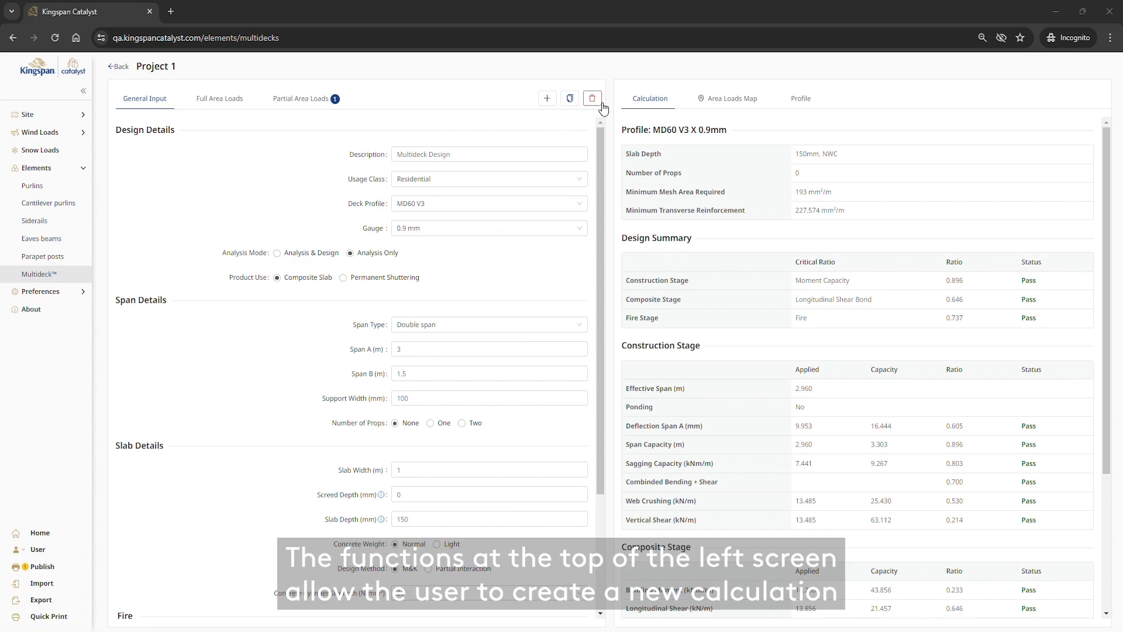
click(571, 100)
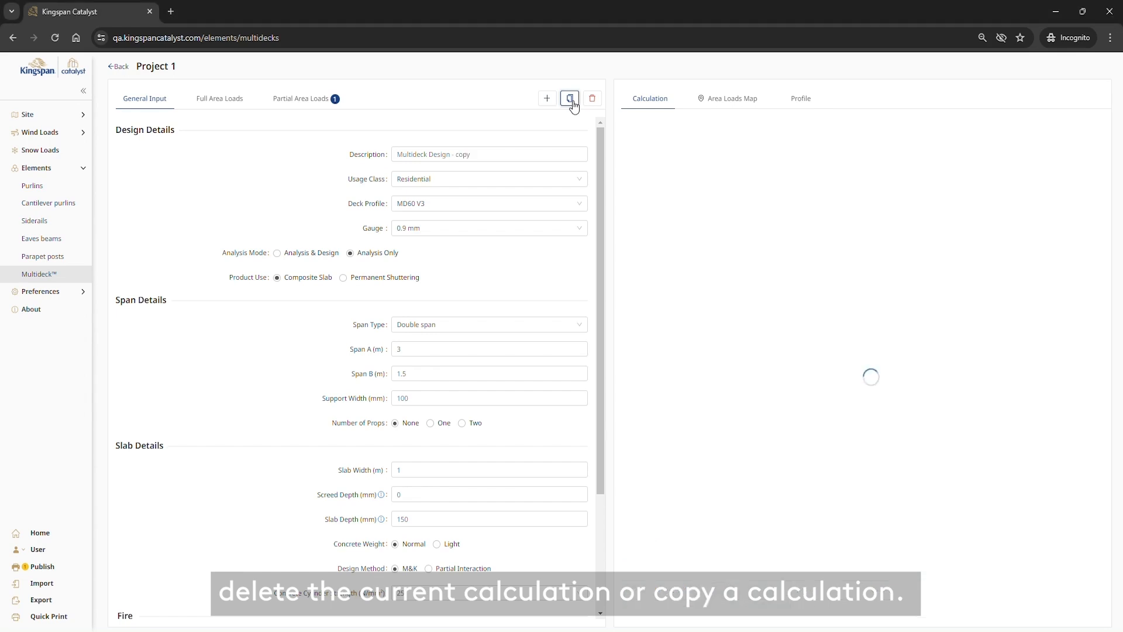
double_click(462, 160)
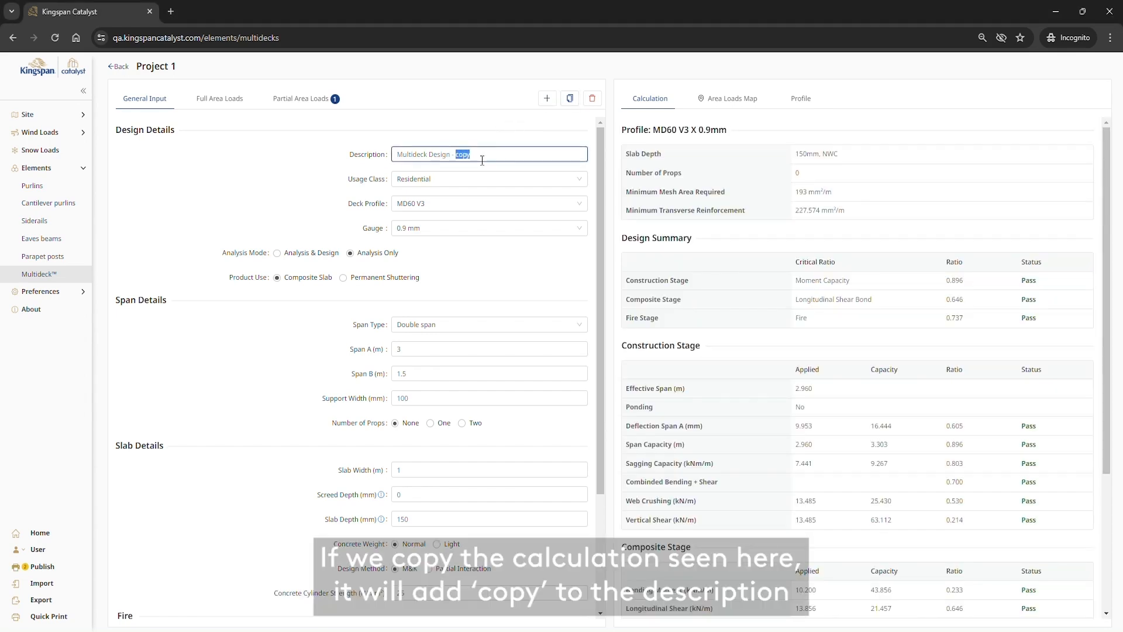
text(floor 2)
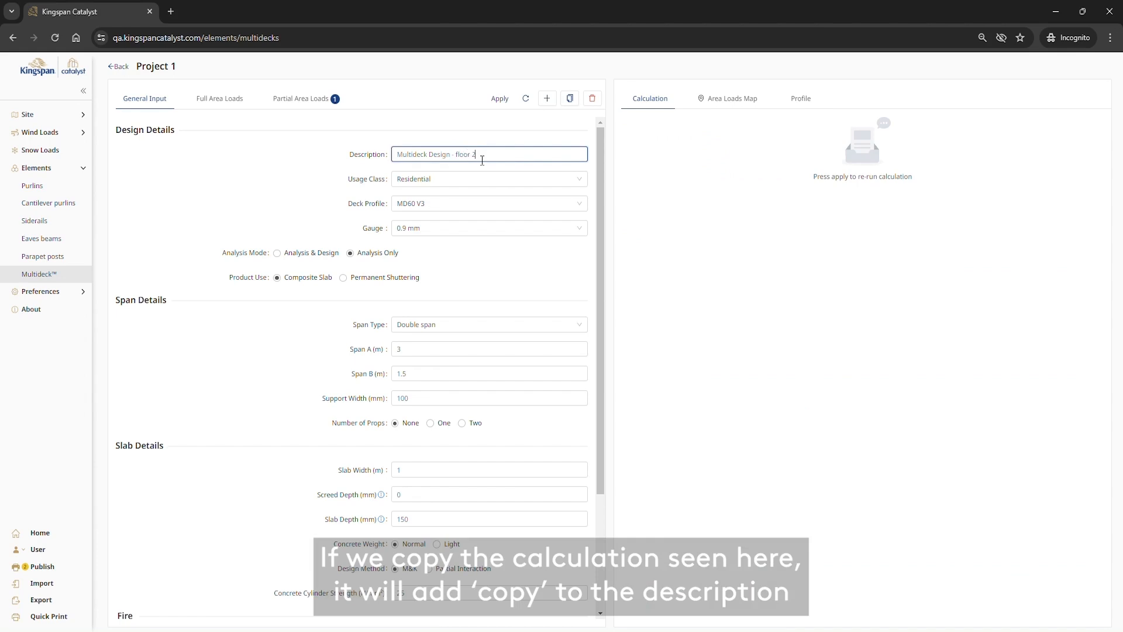
Step: Rerun the floor 2 calculation with Span A set to 2.5 m, and return to the list of Multideck calculations
click(370, 350)
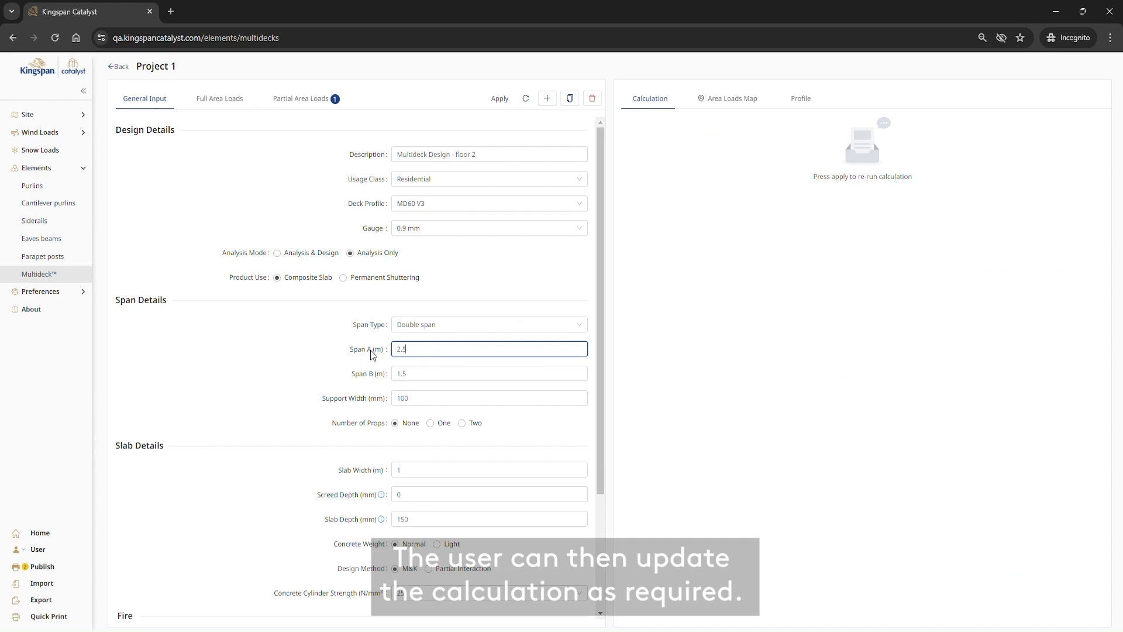
text(2.5)
key(Tab)
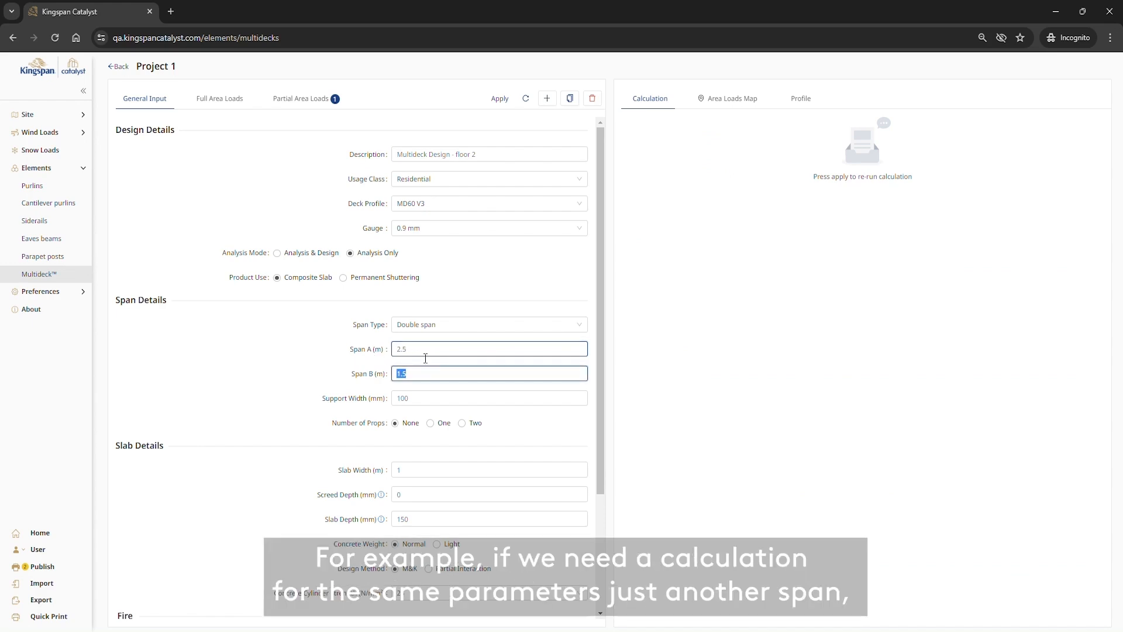
click(501, 99)
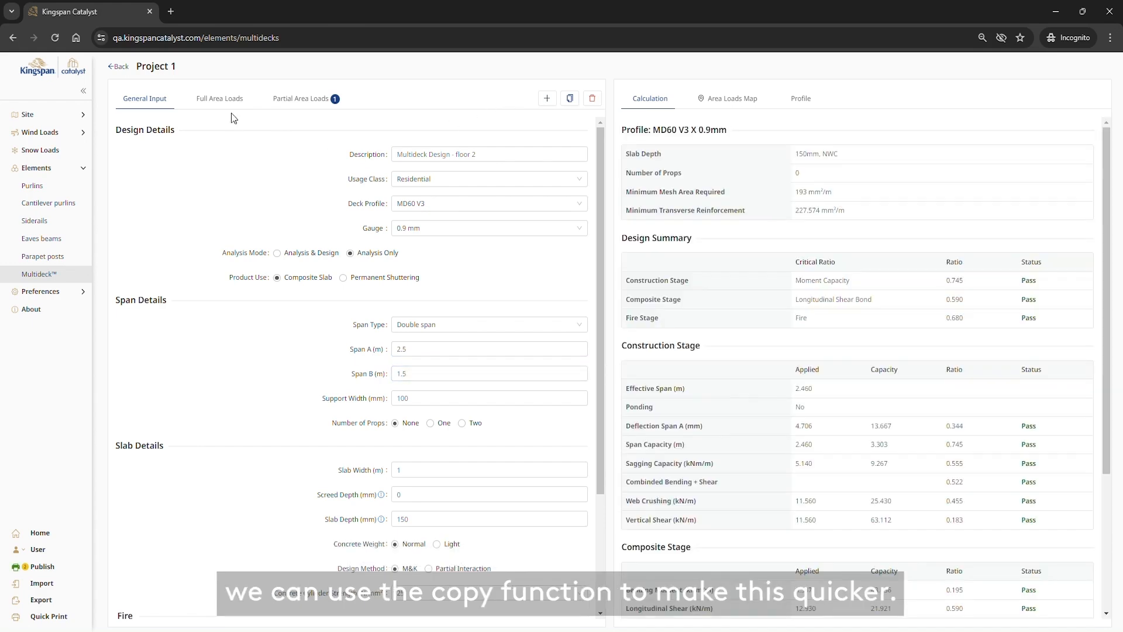
click(118, 67)
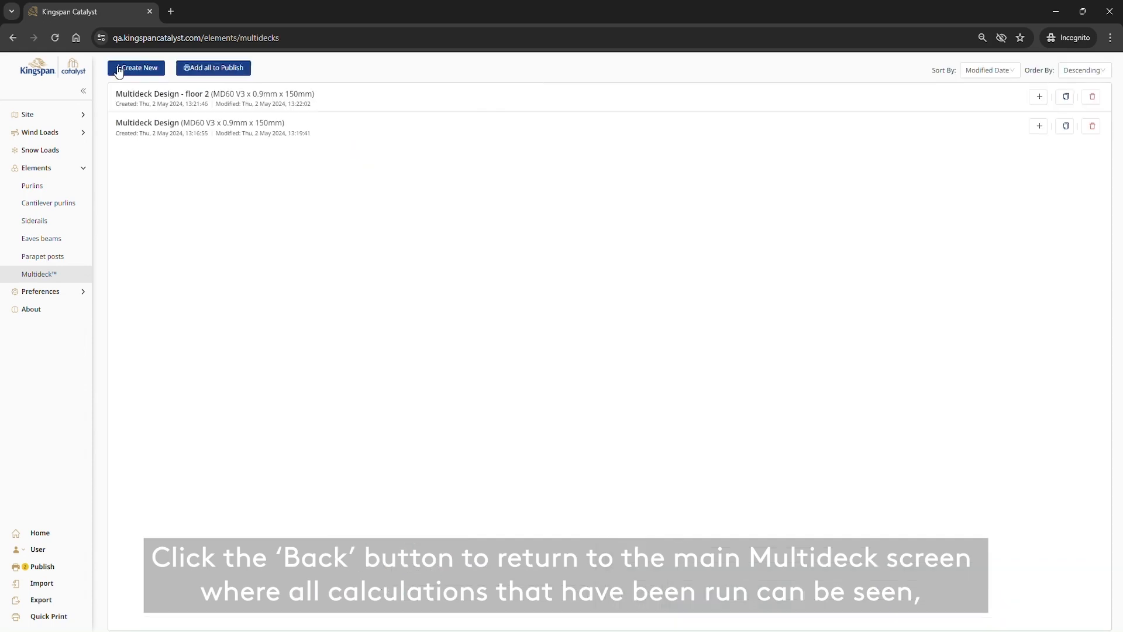